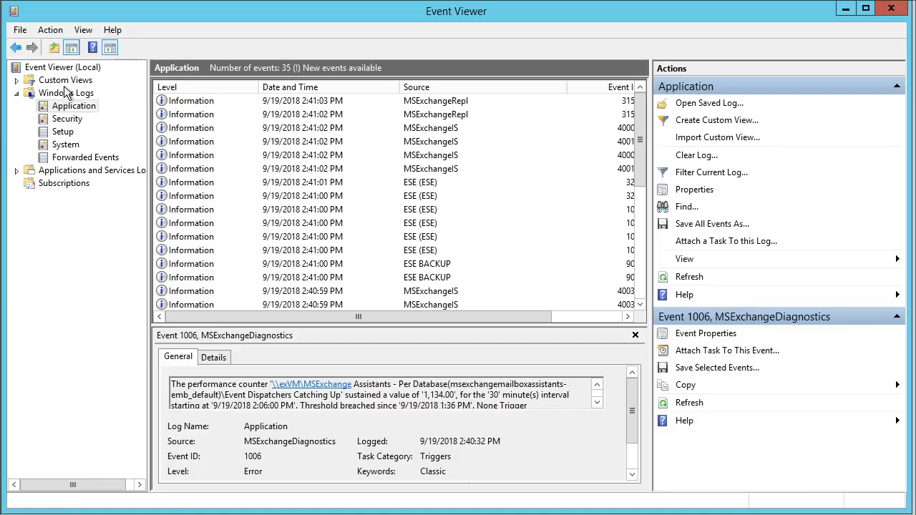
- Open the Application log without clearing it and scroll to the 2:40:32 PM MSExchangeDiagnostics Error
{"action": "left_click", "coordinate": [75, 106]}
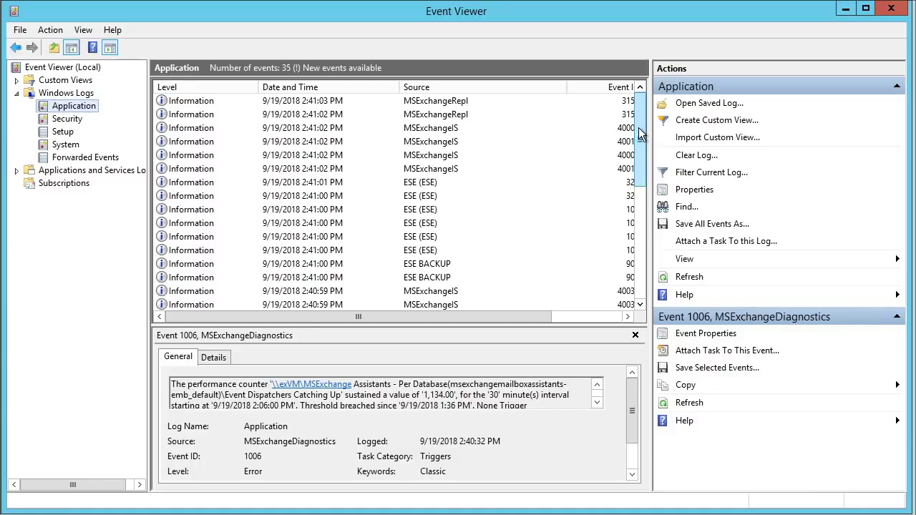
{"action": "right_click", "coordinate": [89, 107]}
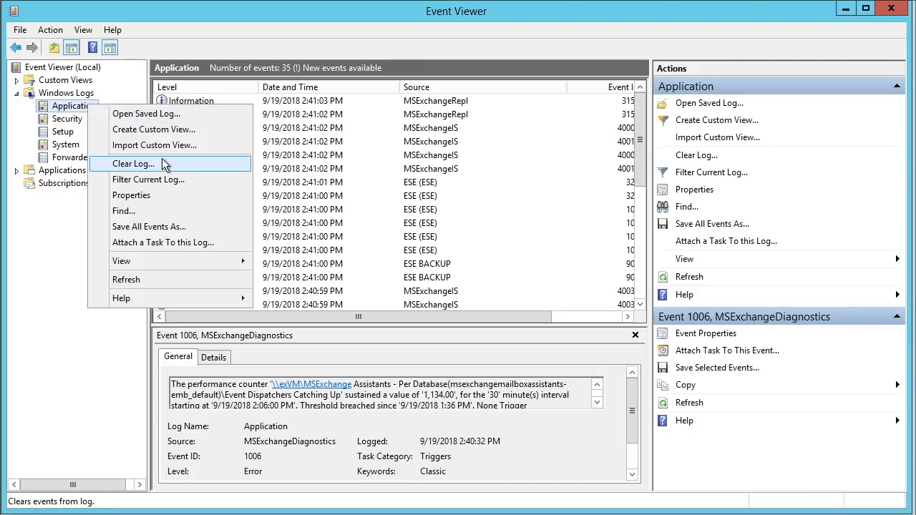
{"action": "left_click", "coordinate": [638, 129]}
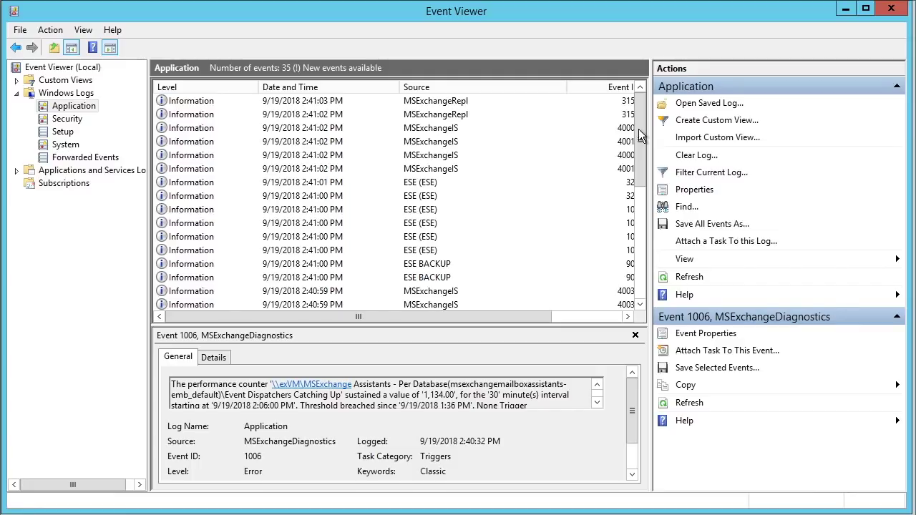
{"action": "left_click_drag", "start_coordinate": [638, 129], "coordinate": [640, 263]}
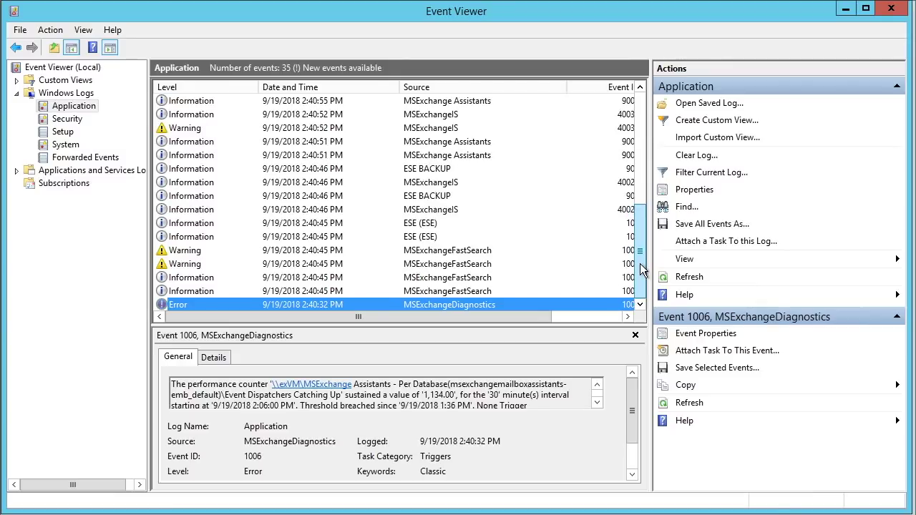
{"action": "double_click", "coordinate": [267, 309]}
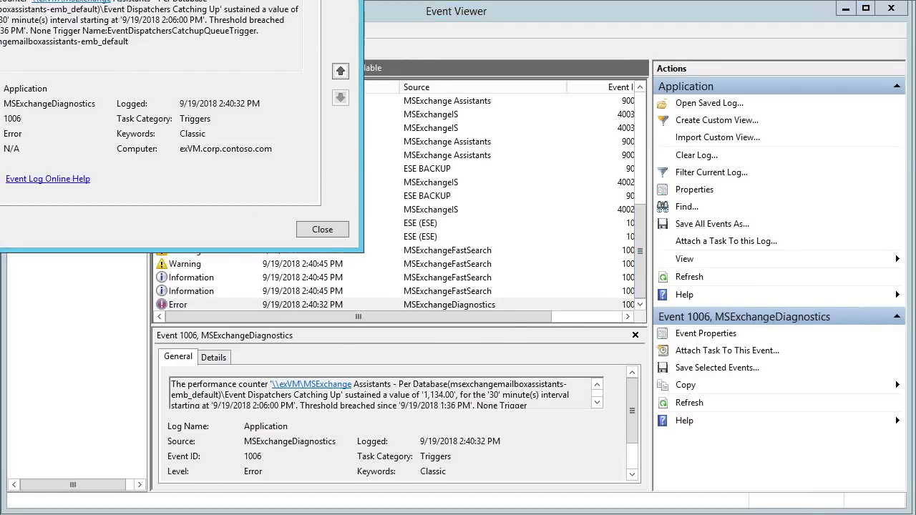
{"action": "left_click_drag", "start_coordinate": [185, 1], "coordinate": [559, 157]}
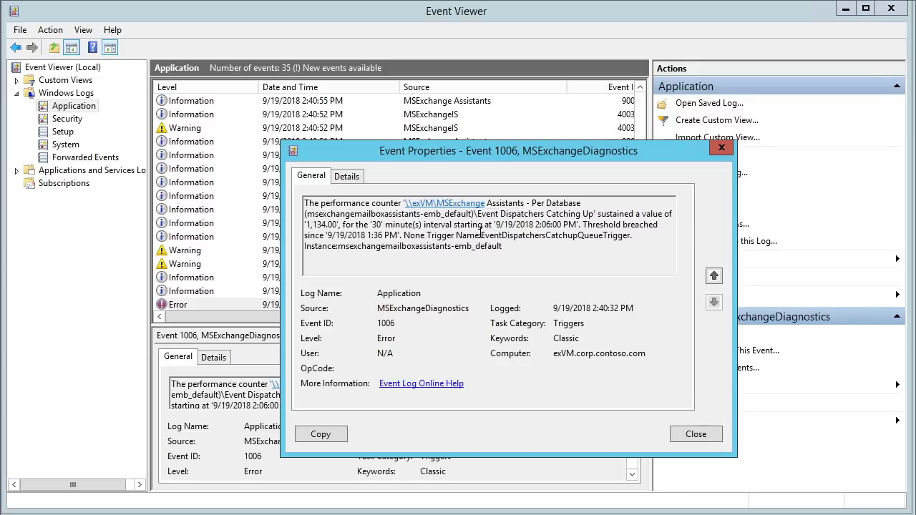
{"action": "left_click", "coordinate": [721, 148]}
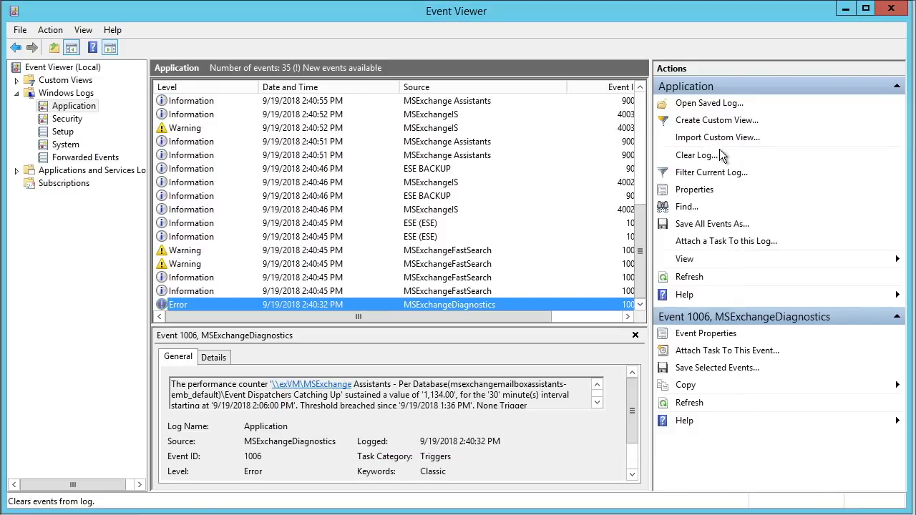
- Scroll the Application event list back up to the top
{"action": "left_click_drag", "start_coordinate": [642, 261], "coordinate": [640, 142]}
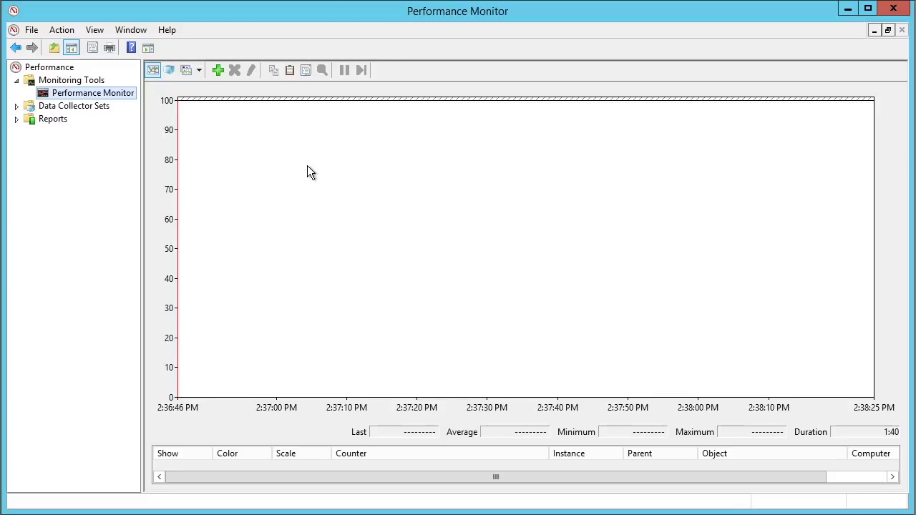
{"action": "mouse_move", "coordinate": [343, 218]}
{"action": "left_mouse_down"}
{"action": "mouse_move", "coordinate": [374, 253]}
{"action": "mouse_move", "coordinate": [503, 217]}
{"action": "mouse_move", "coordinate": [520, 225]}
{"action": "mouse_move", "coordinate": [587, 211]}
{"action": "mouse_move", "coordinate": [598, 229]}
{"action": "left_mouse_up"}
{"action": "mouse_move", "coordinate": [649, 185]}
{"action": "left_mouse_down"}
{"action": "mouse_move", "coordinate": [704, 184]}
{"action": "mouse_move", "coordinate": [367, 181]}
{"action": "left_mouse_up"}
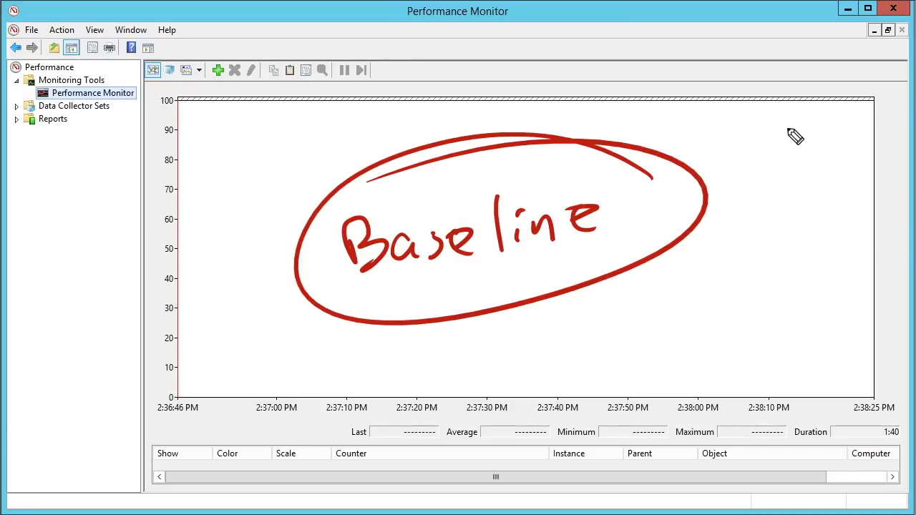
{"action": "mouse_move", "coordinate": [803, 124]}
{"action": "left_mouse_down"}
{"action": "mouse_move", "coordinate": [740, 143]}
{"action": "mouse_move", "coordinate": [766, 150]}
{"action": "left_mouse_up"}
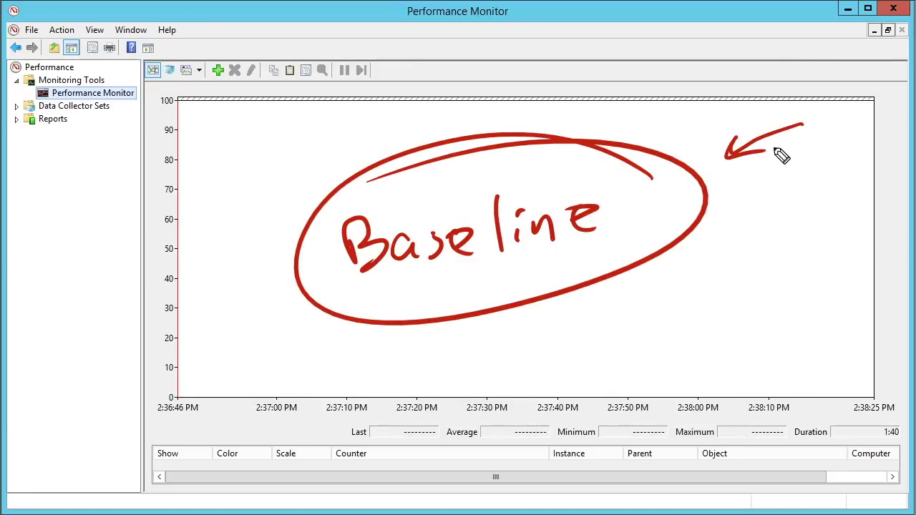
{"action": "left_click_drag", "start_coordinate": [670, 317], "coordinate": [761, 313]}
{"action": "mouse_move", "coordinate": [646, 280]}
{"action": "left_mouse_down"}
{"action": "mouse_move", "coordinate": [771, 365]}
{"action": "mouse_move", "coordinate": [826, 357]}
{"action": "left_mouse_up"}
{"action": "left_click_drag", "start_coordinate": [783, 316], "coordinate": [823, 313]}
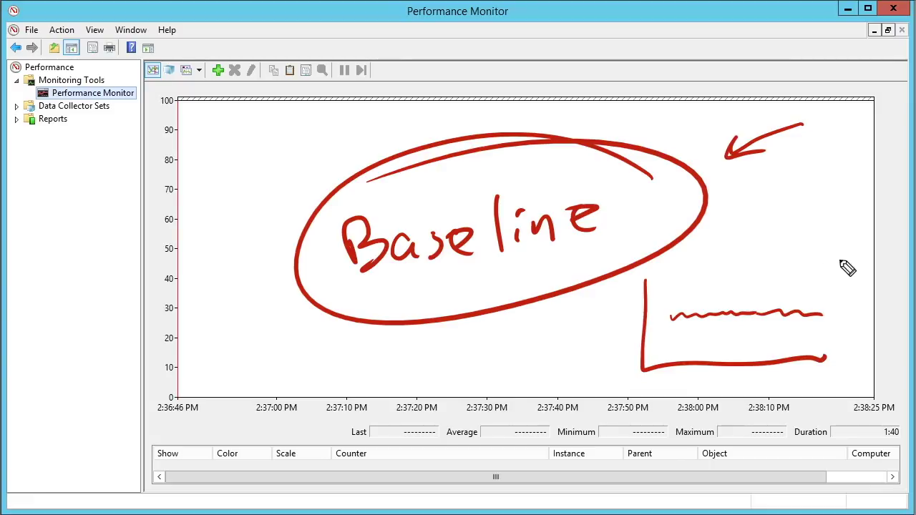
{"action": "mouse_move", "coordinate": [854, 248]}
{"action": "left_mouse_down"}
{"action": "mouse_move", "coordinate": [826, 286]}
{"action": "mouse_move", "coordinate": [848, 278]}
{"action": "left_mouse_up"}
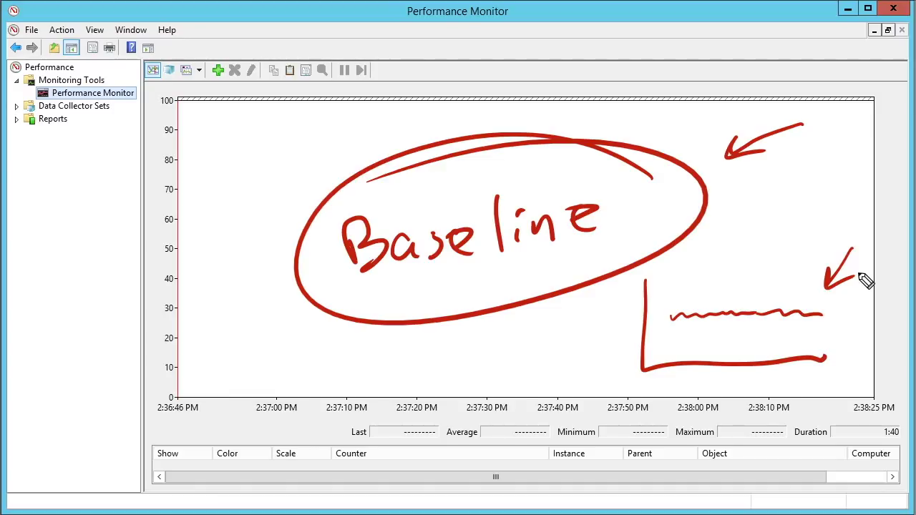
{"action": "mouse_move", "coordinate": [664, 324]}
{"action": "left_mouse_down"}
{"action": "mouse_move", "coordinate": [700, 270]}
{"action": "mouse_move", "coordinate": [707, 282]}
{"action": "left_mouse_up"}
{"action": "mouse_move", "coordinate": [781, 267]}
{"action": "left_mouse_down"}
{"action": "mouse_move", "coordinate": [794, 317]}
{"action": "mouse_move", "coordinate": [828, 306]}
{"action": "left_mouse_up"}
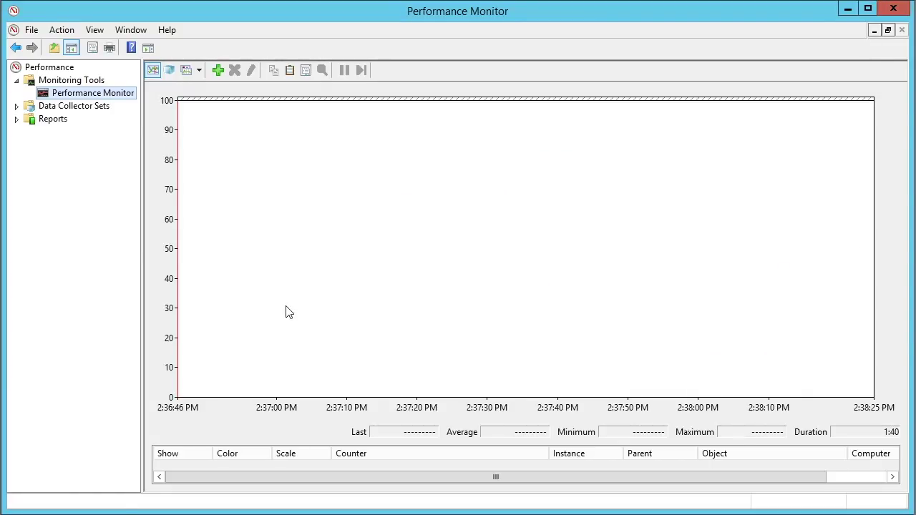
- Add MSExchange Database ==> Instances with <All instances> in Add Counters and confirm
{"action": "left_click", "coordinate": [219, 70]}
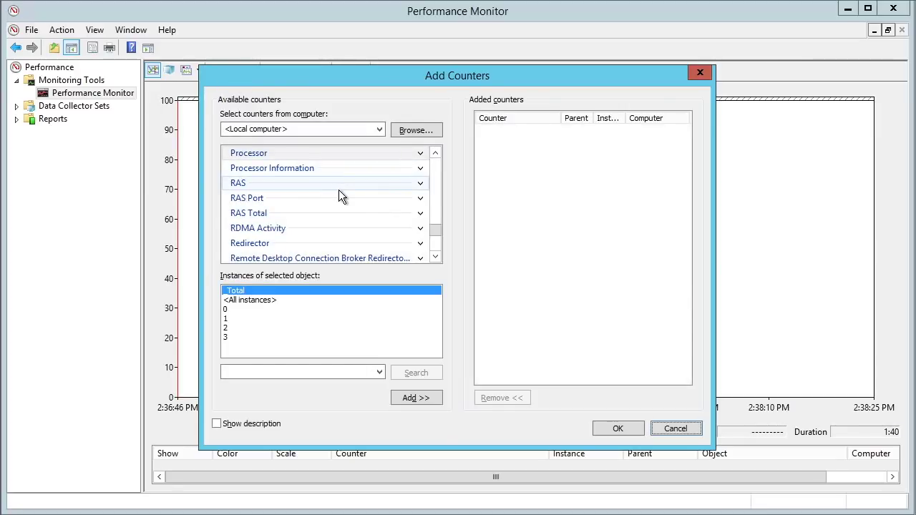
{"action": "left_click_drag", "start_coordinate": [438, 238], "coordinate": [441, 185]}
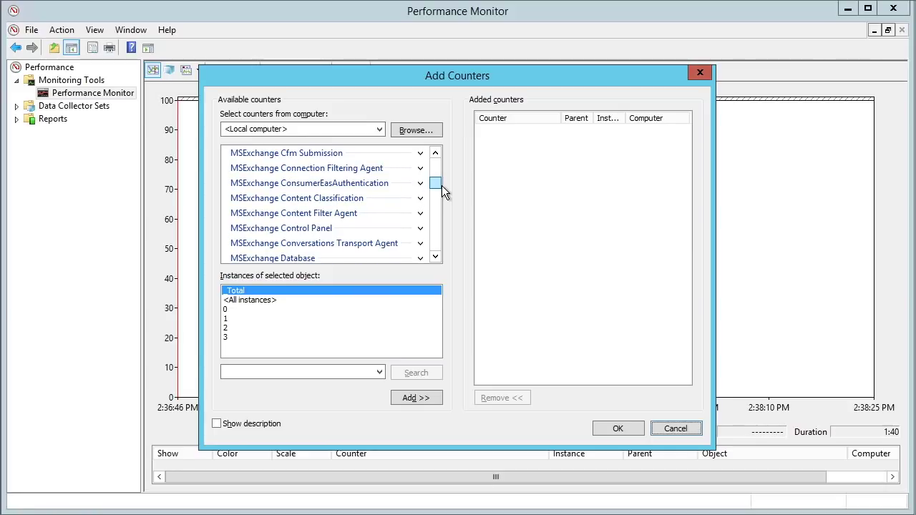
{"action": "left_click", "coordinate": [435, 256]}
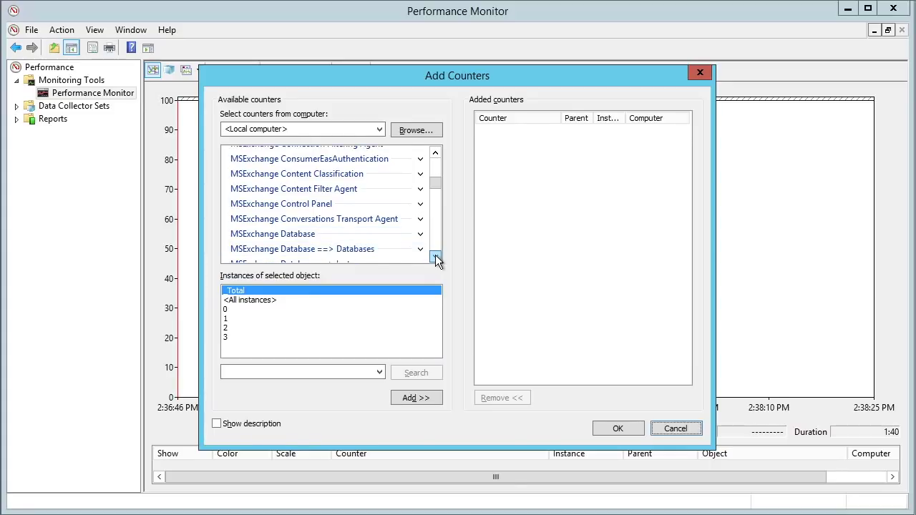
{"action": "left_click", "coordinate": [435, 258]}
{"action": "left_click", "coordinate": [435, 258]}
{"action": "left_click", "coordinate": [435, 258]}
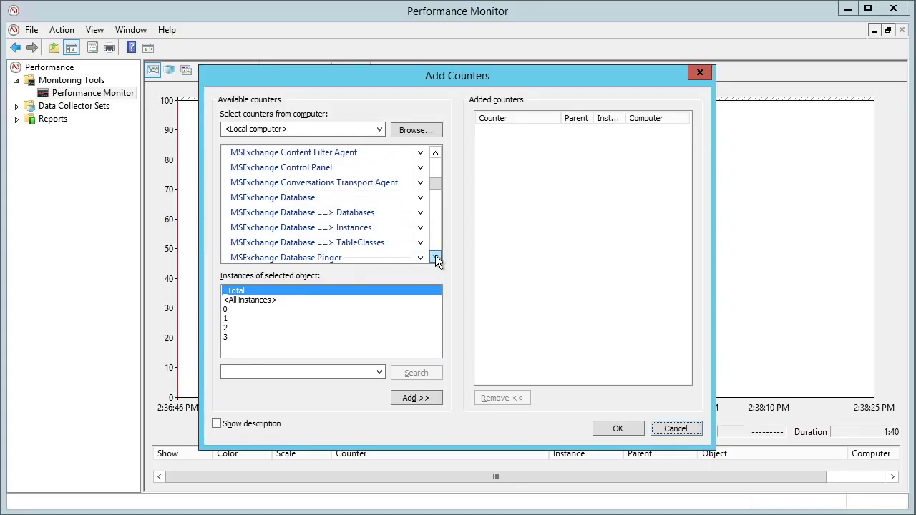
{"action": "left_click", "coordinate": [337, 229]}
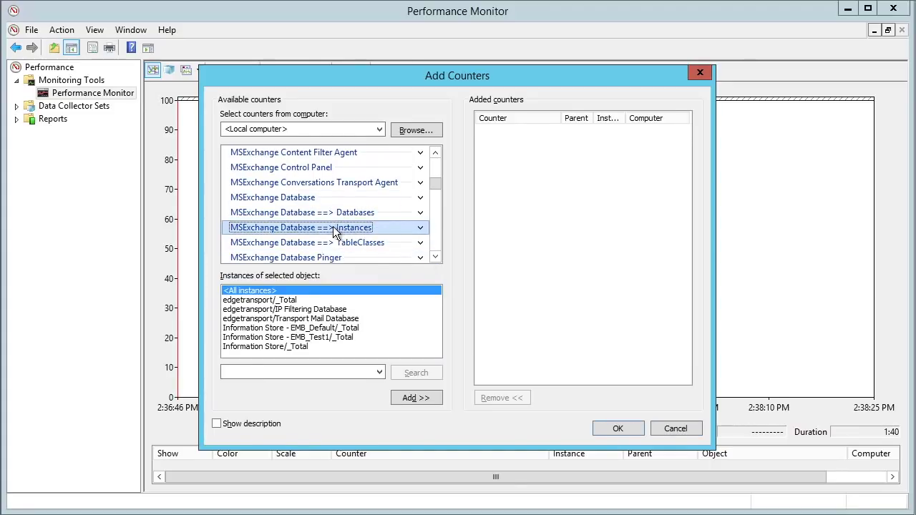
{"action": "left_click", "coordinate": [256, 292]}
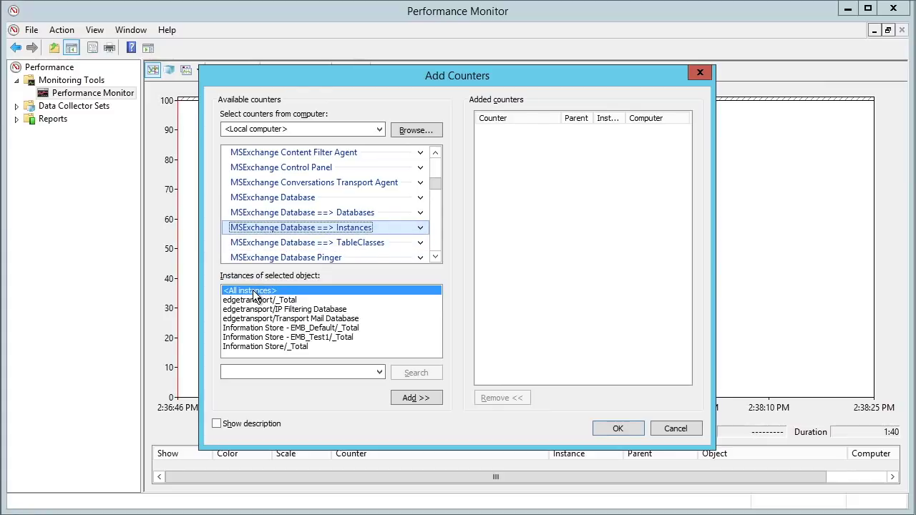
{"action": "left_click", "coordinate": [256, 292]}
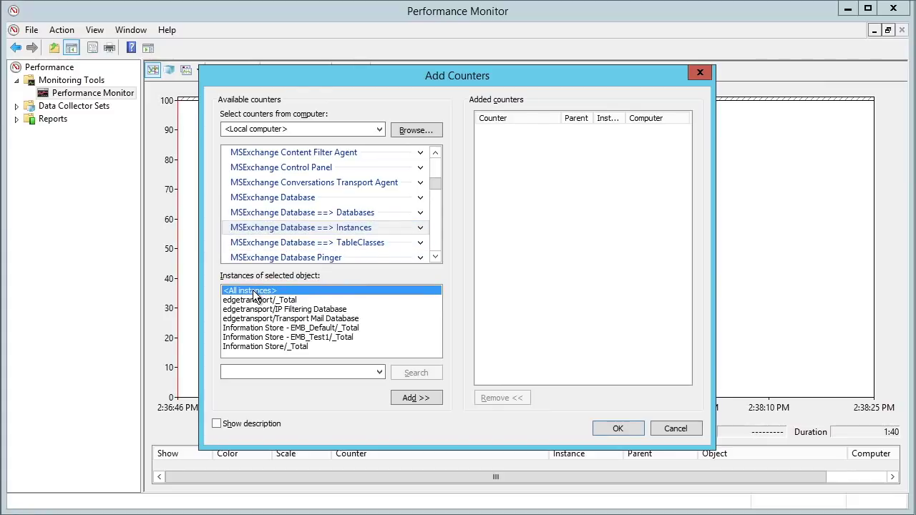
{"action": "left_click", "coordinate": [414, 398]}
{"action": "left_click", "coordinate": [612, 428]}
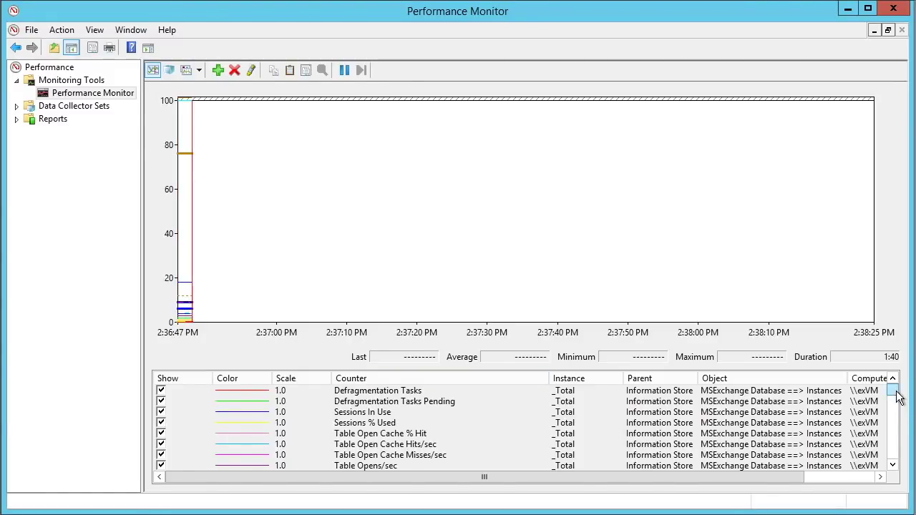
- Select every counter in the legend and hide them all with Hide Selected Counters
{"action": "left_click_drag", "start_coordinate": [896, 394], "coordinate": [894, 467]}
{"action": "left_click", "coordinate": [429, 434]}
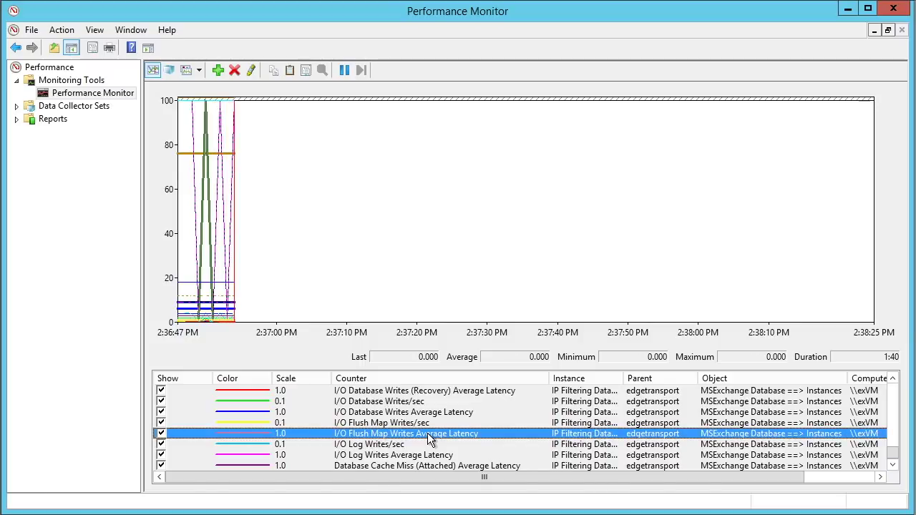
{"action": "key", "text": "ctrl+a"}
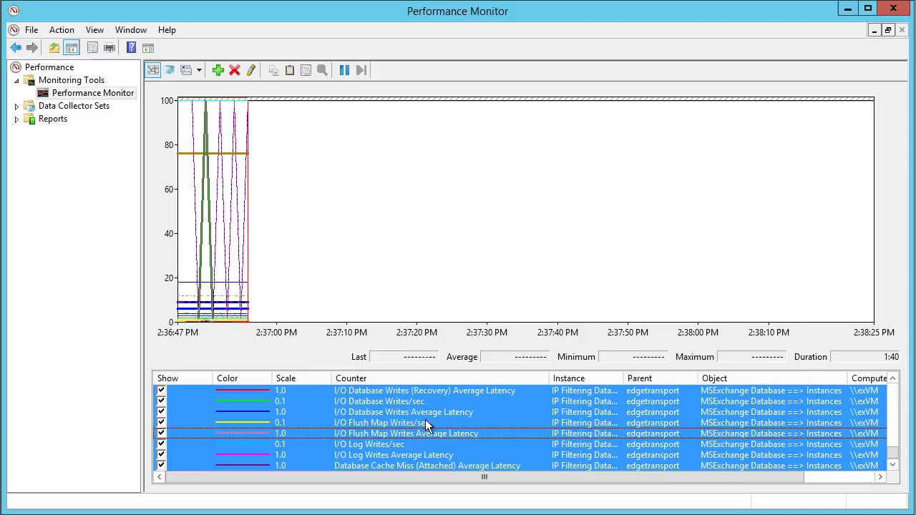
{"action": "right_click", "coordinate": [423, 412]}
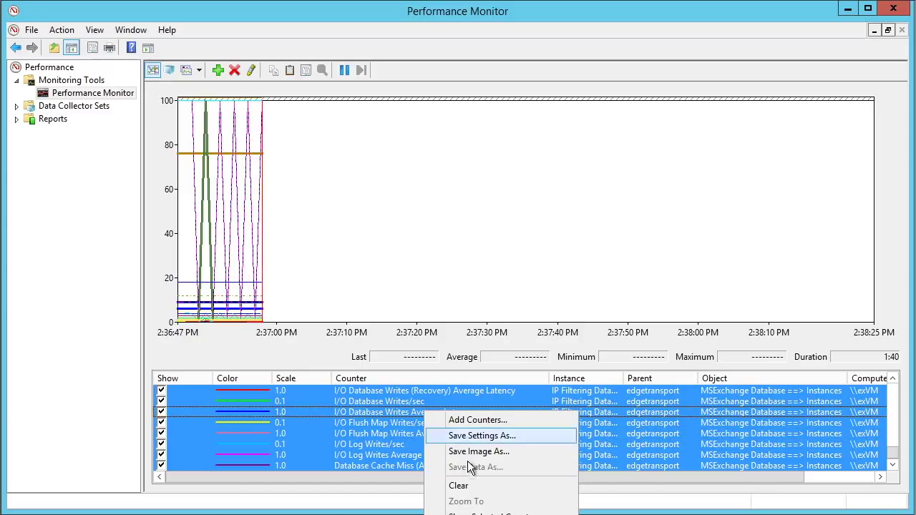
{"action": "left_click", "coordinate": [486, 514]}
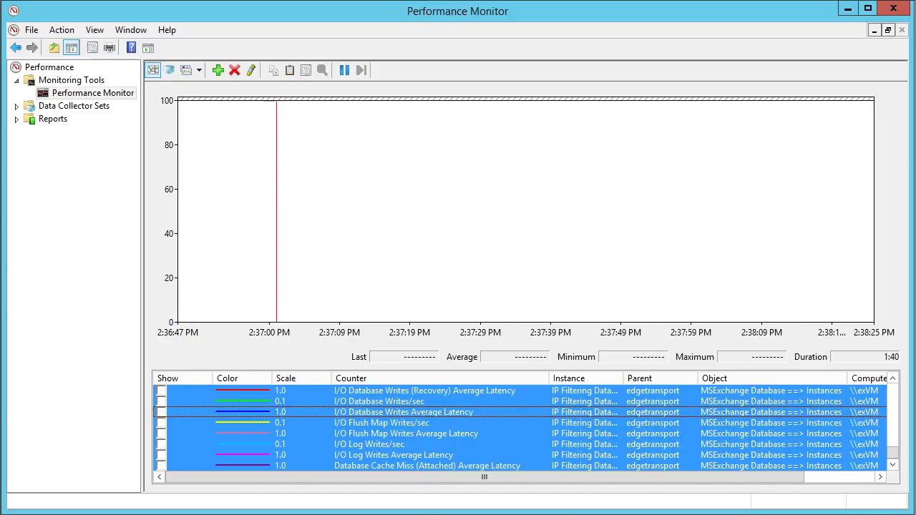
{"action": "left_click_drag", "start_coordinate": [896, 459], "coordinate": [894, 432]}
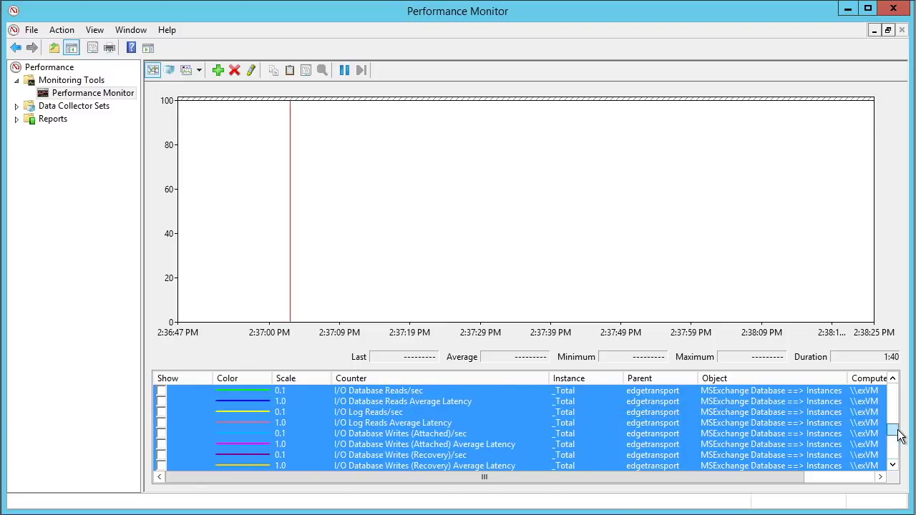
- Re-show just the I/O Database Reads (Attached) Average Latency counter by ticking its Show box
{"action": "left_click", "coordinate": [612, 447]}
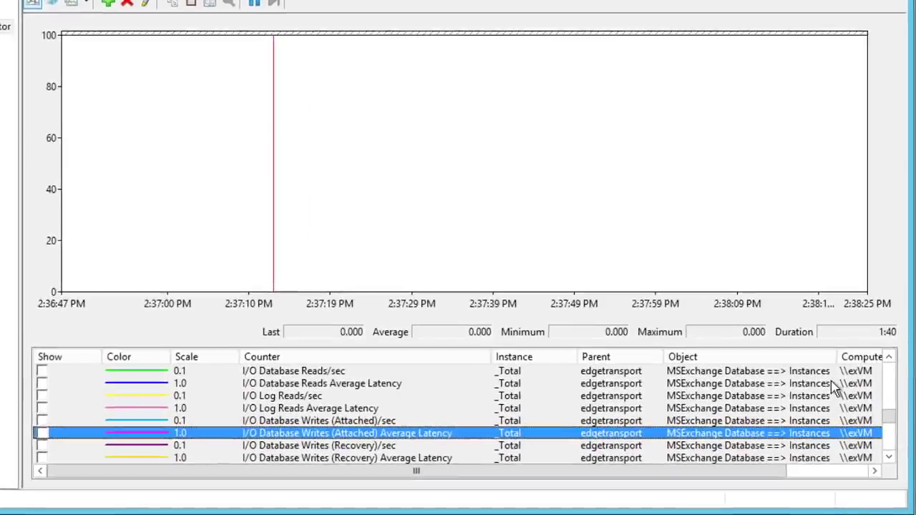
{"action": "left_click", "coordinate": [889, 356]}
{"action": "left_click", "coordinate": [889, 356]}
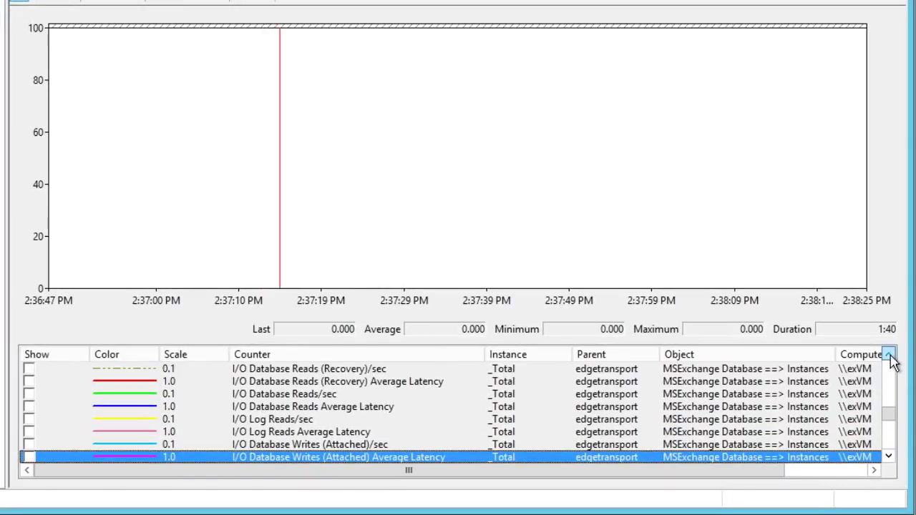
{"action": "left_click", "coordinate": [889, 356]}
{"action": "left_click", "coordinate": [889, 356]}
{"action": "left_click", "coordinate": [889, 356]}
{"action": "left_click", "coordinate": [889, 355]}
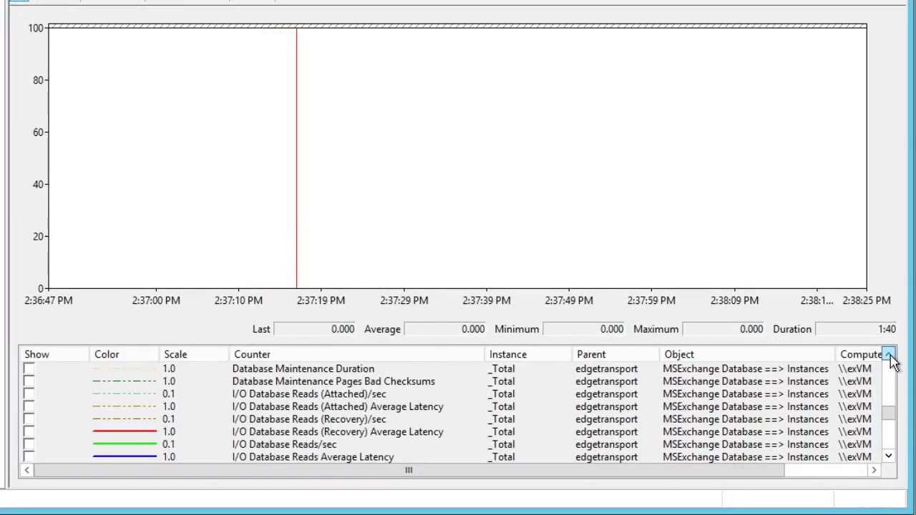
{"action": "left_click", "coordinate": [256, 409]}
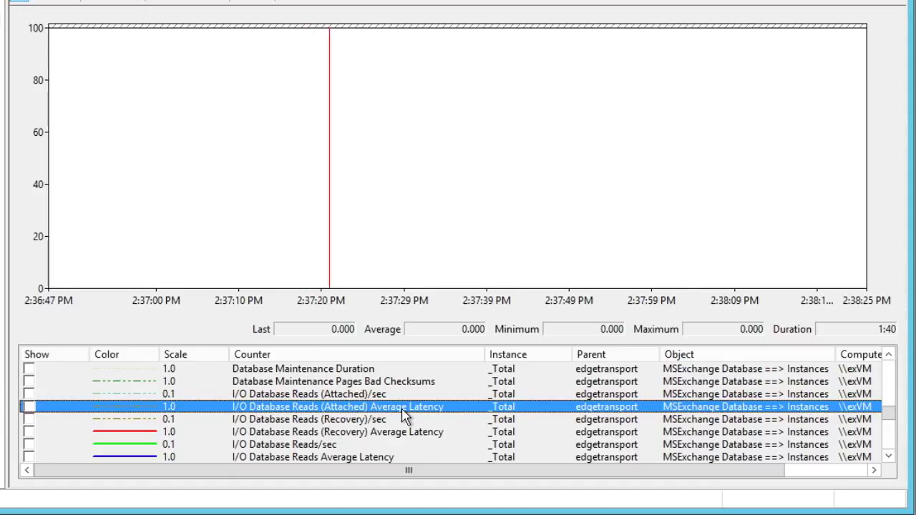
{"action": "left_click", "coordinate": [28, 408]}
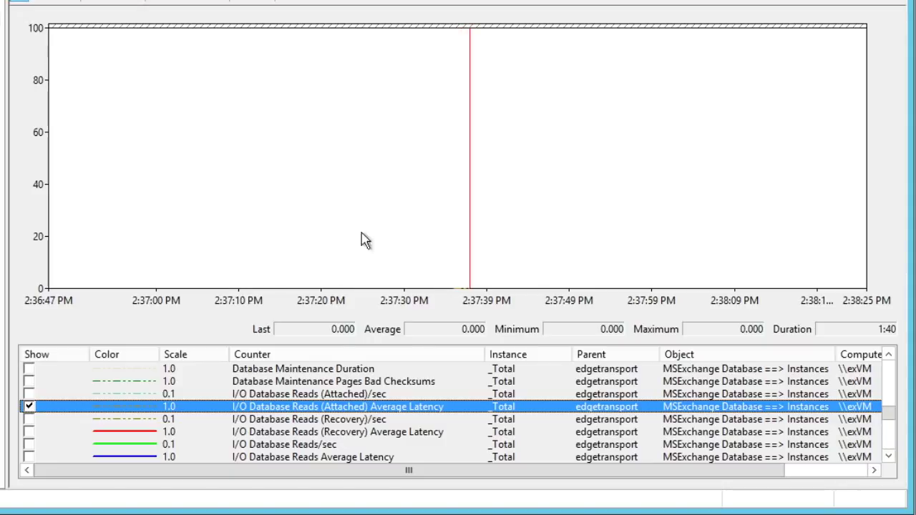
{"action": "mouse_move", "coordinate": [301, 293]}
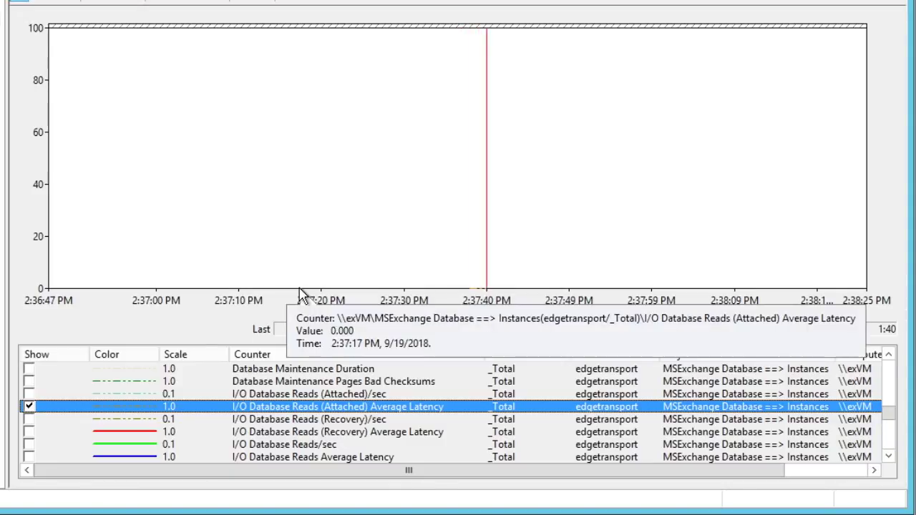